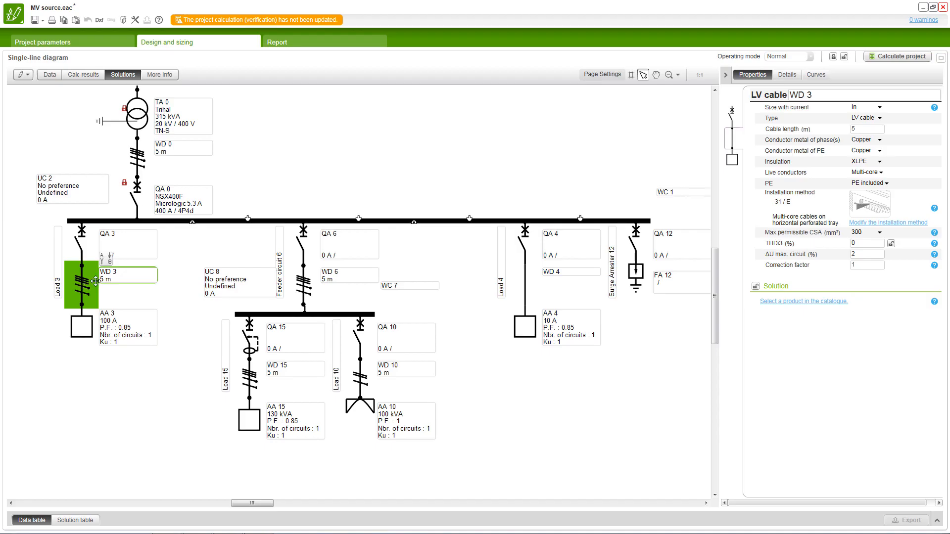
- Set the length of LV cable WD 3 to 30 m
{"action": "left_click", "coordinate": [852, 128]}
{"action": "type", "text": "30"}
{"action": "key", "text": "Return"}
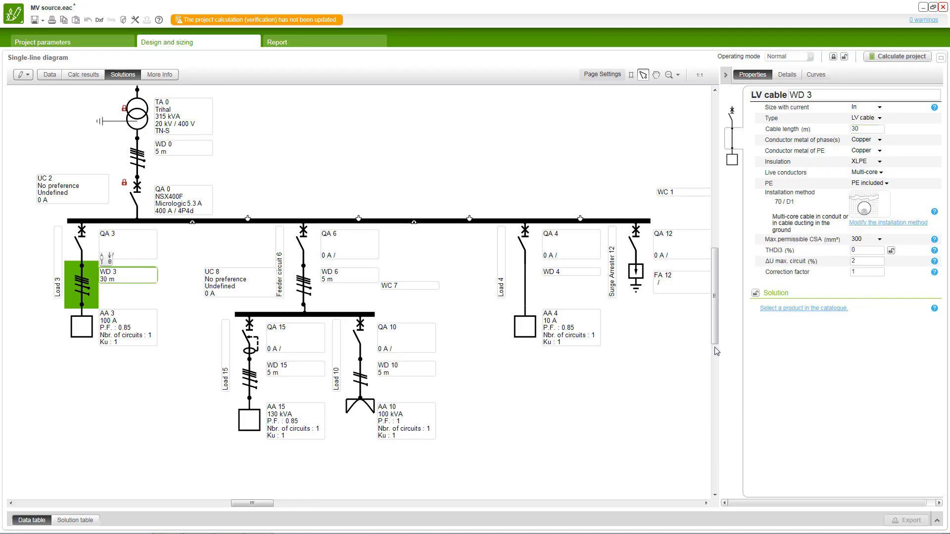
- Set WD 3's phase conductor metal to Aluminium, its PE conductor metal to Copper and its live conductors to Single-core
{"action": "left_click", "coordinate": [880, 139]}
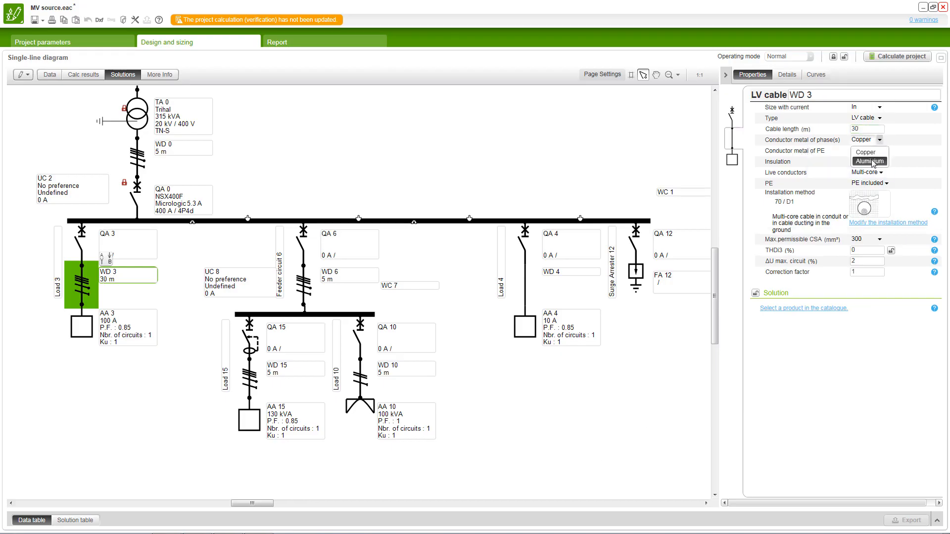
{"action": "left_click", "coordinate": [870, 162]}
{"action": "left_click", "coordinate": [881, 151]}
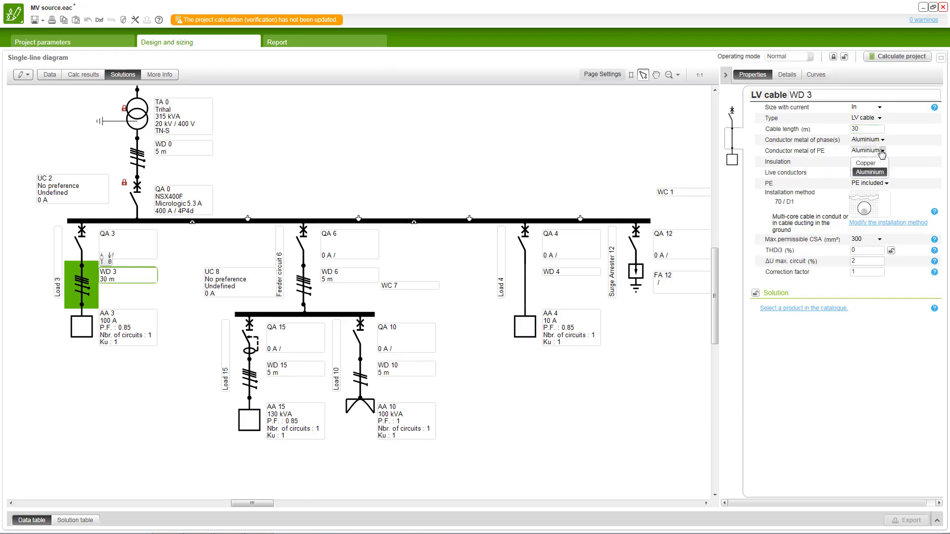
{"action": "left_click", "coordinate": [871, 163]}
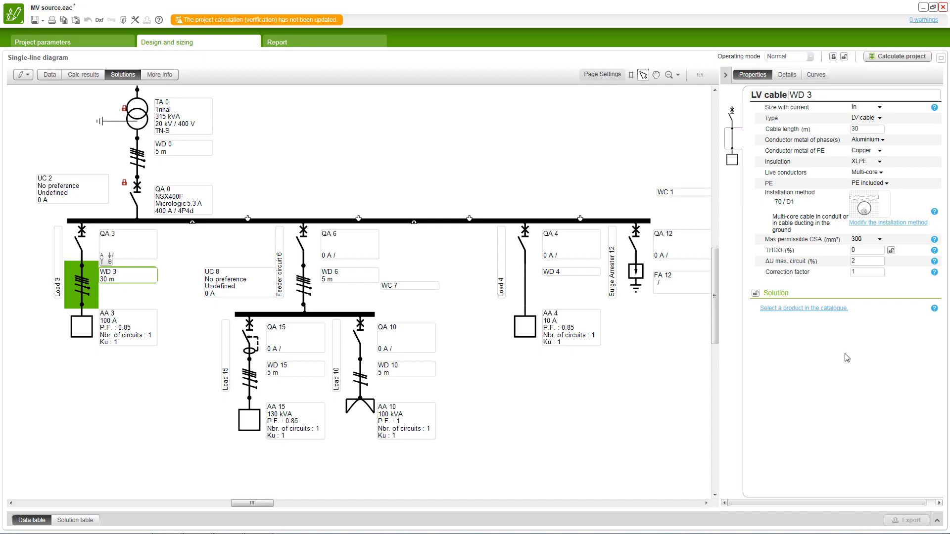
{"action": "left_click", "coordinate": [880, 173]}
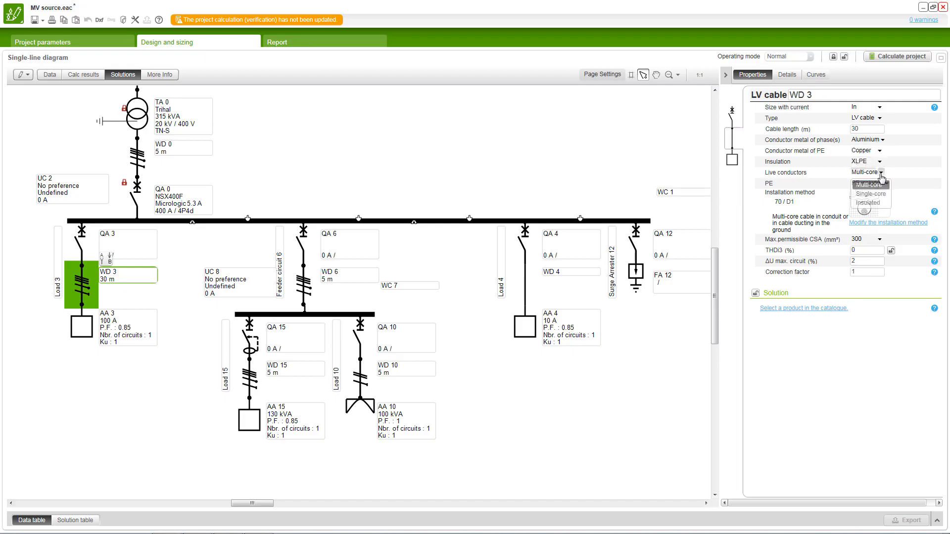
{"action": "left_click", "coordinate": [876, 189]}
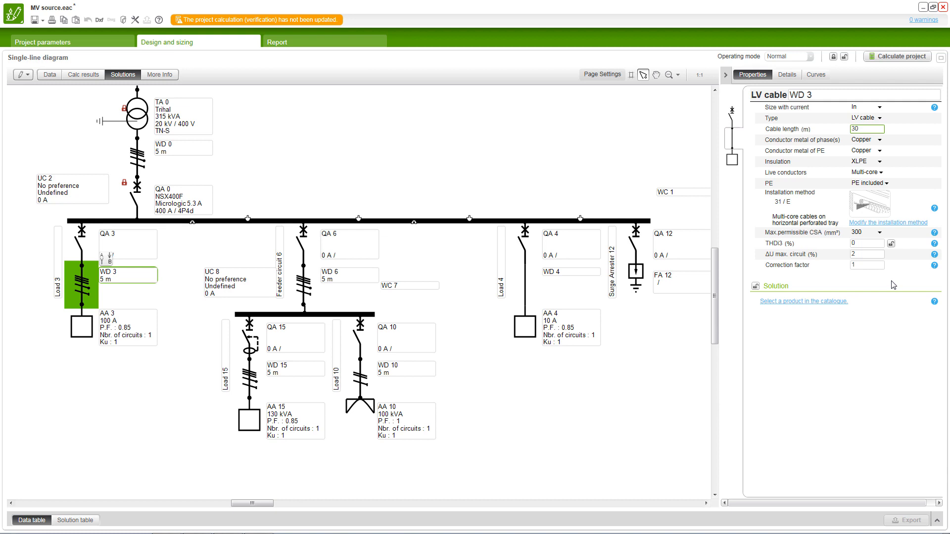
- Modify WD 3's installation method to cable ducting in the ground, with circuits spaced 0.5 m apart
{"action": "left_click", "coordinate": [911, 224]}
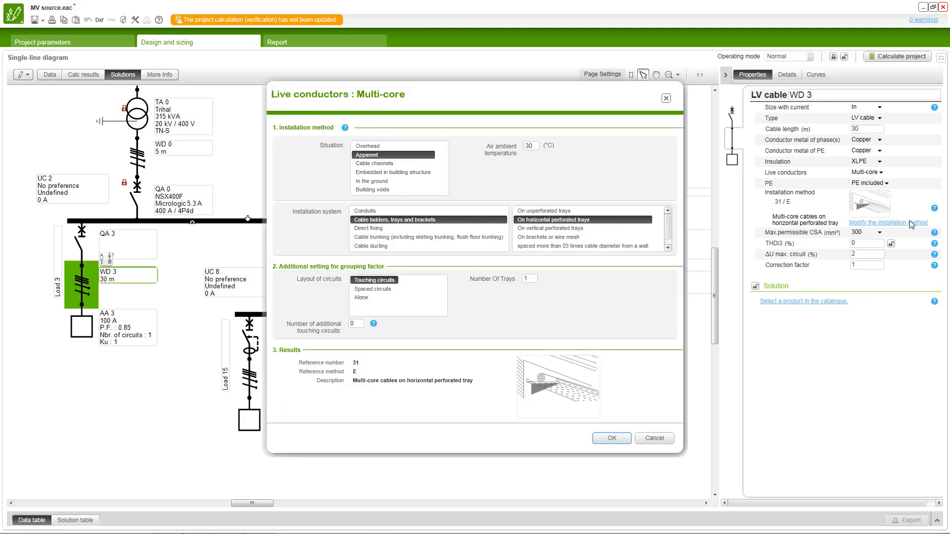
{"action": "left_click", "coordinate": [388, 182]}
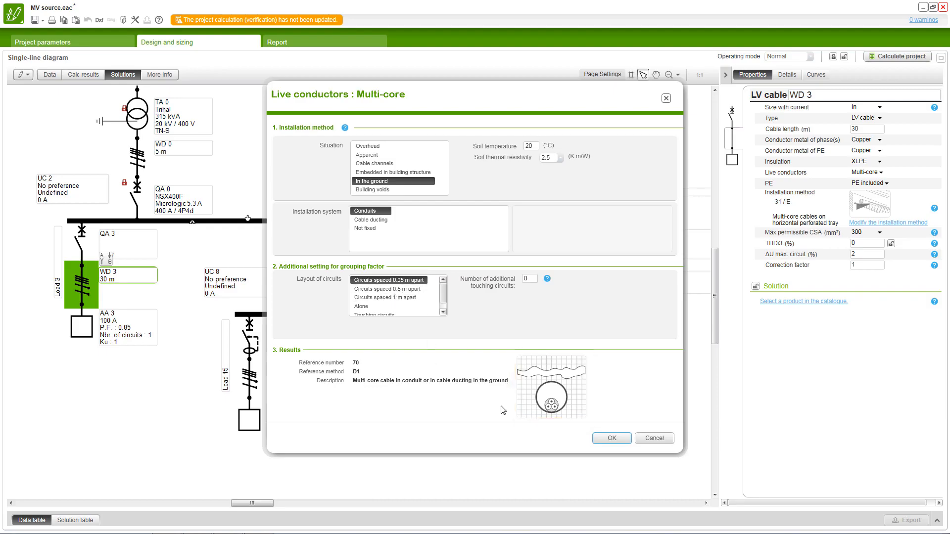
{"action": "mouse_move", "coordinate": [551, 380]}
{"action": "left_click", "coordinate": [371, 219]}
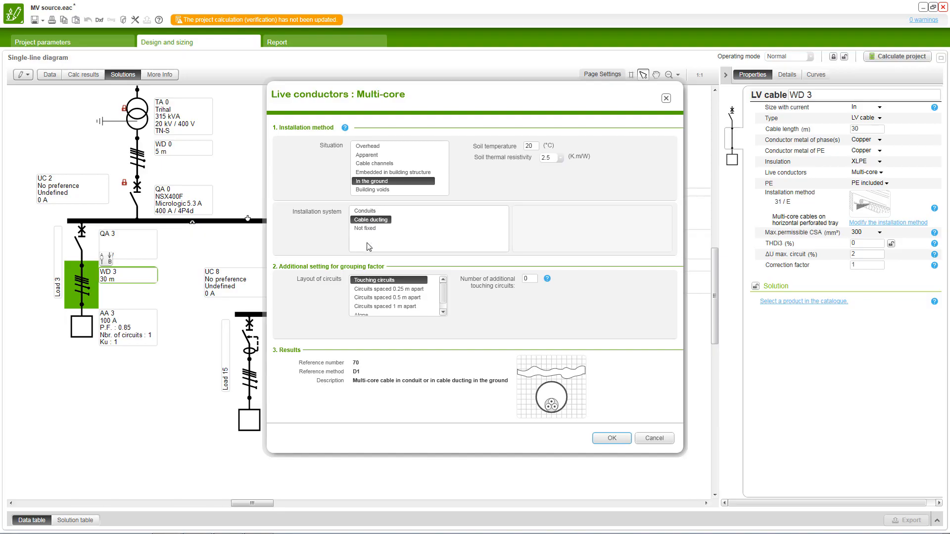
{"action": "left_click", "coordinate": [401, 298]}
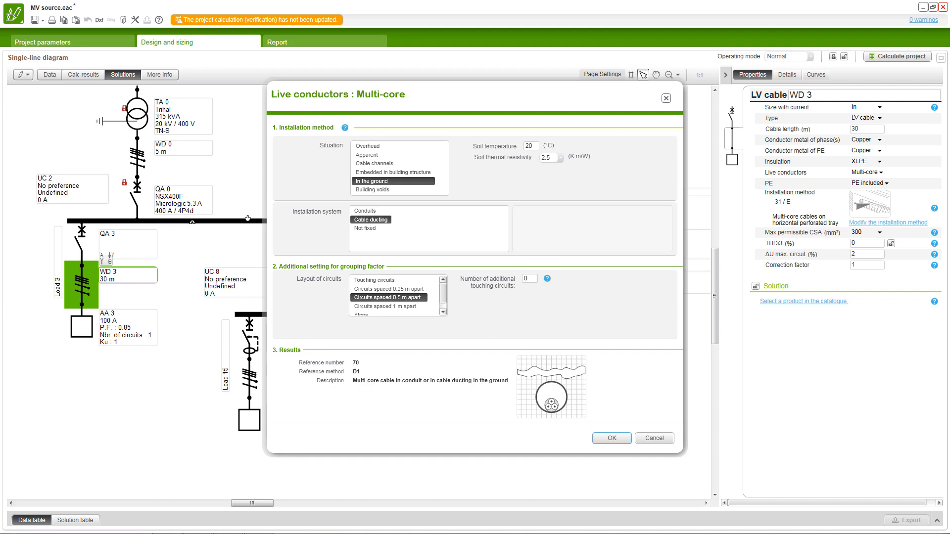
{"action": "left_click", "coordinate": [612, 439]}
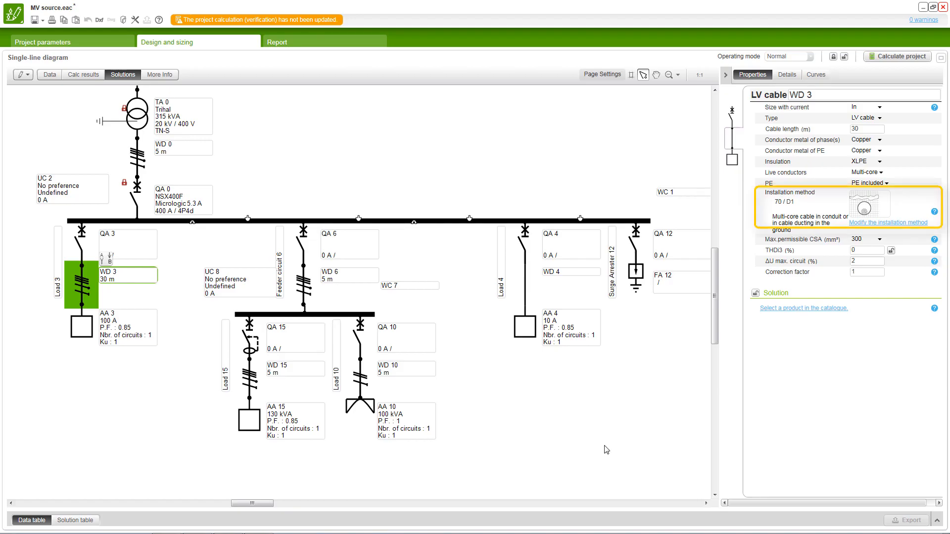
- Select LV cable WD 6 in feeder circuit 6 and expand the data table below the single-line diagram
{"action": "left_click", "coordinate": [307, 280]}
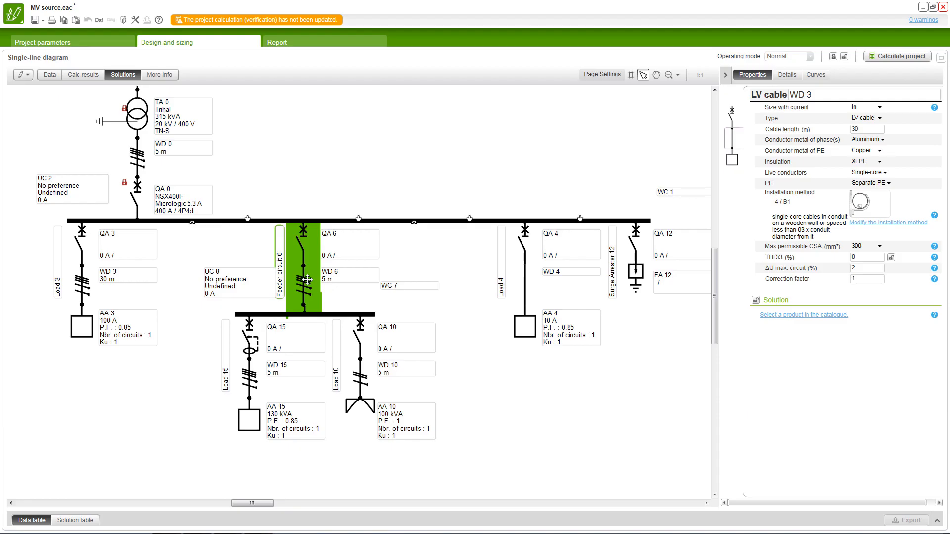
{"action": "left_click", "coordinate": [306, 282]}
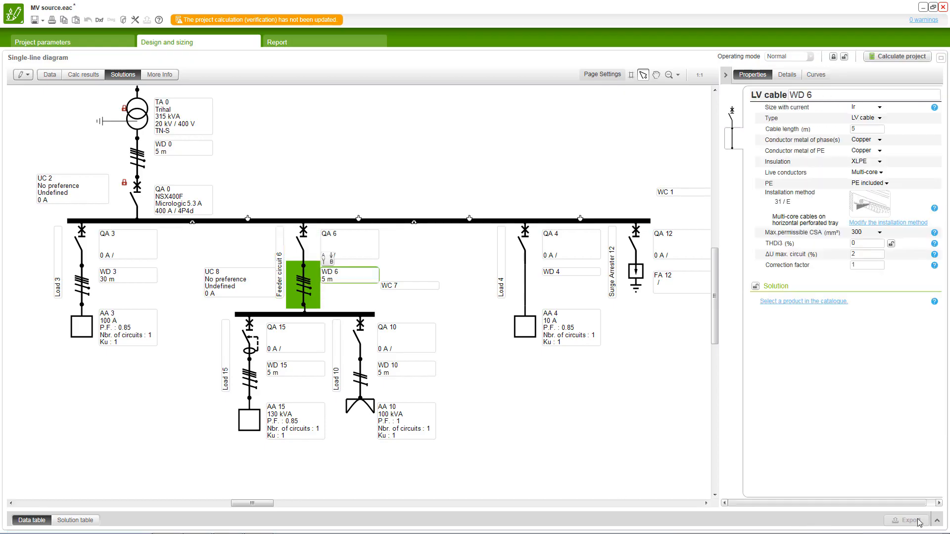
{"action": "left_click", "coordinate": [937, 524]}
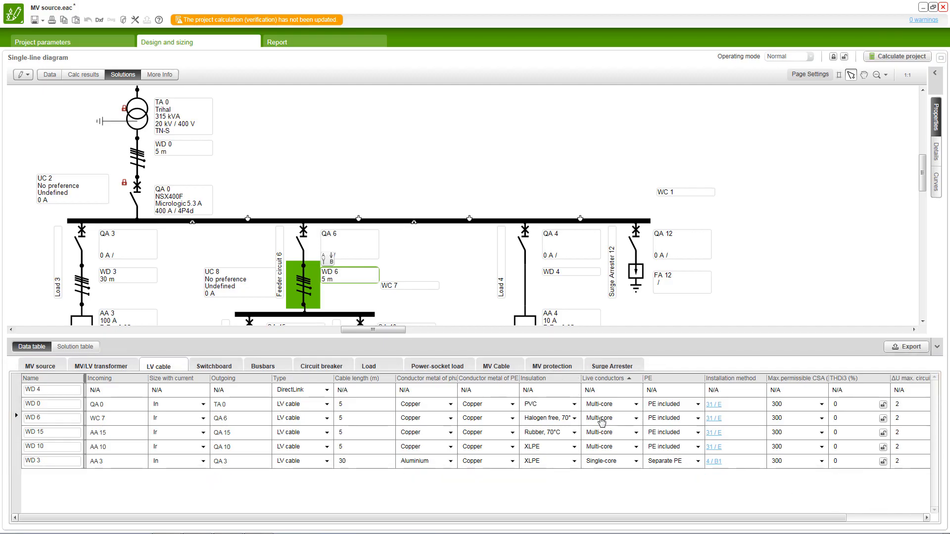
- Sort the LV cable data table by insulation and filter its live conductors to Multi-core
{"action": "left_click", "coordinate": [562, 381]}
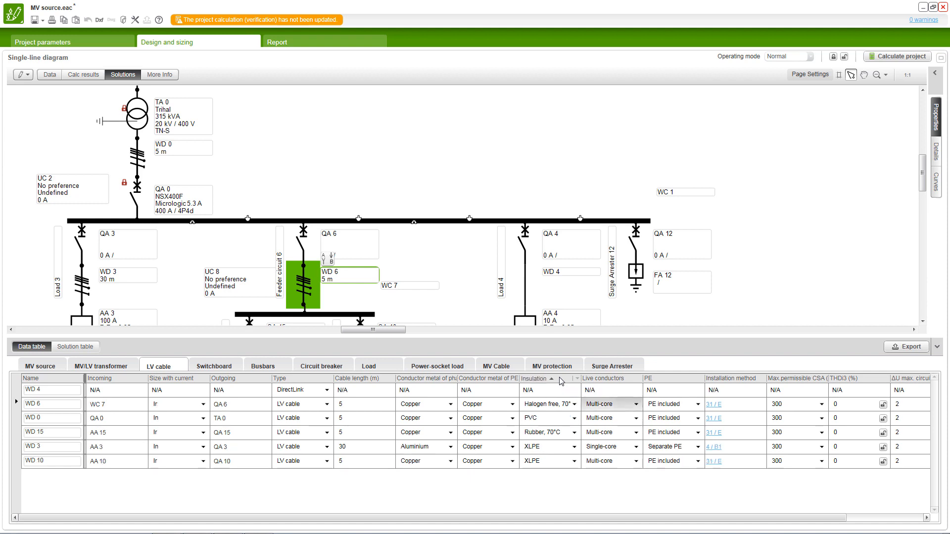
{"action": "left_click", "coordinate": [639, 380]}
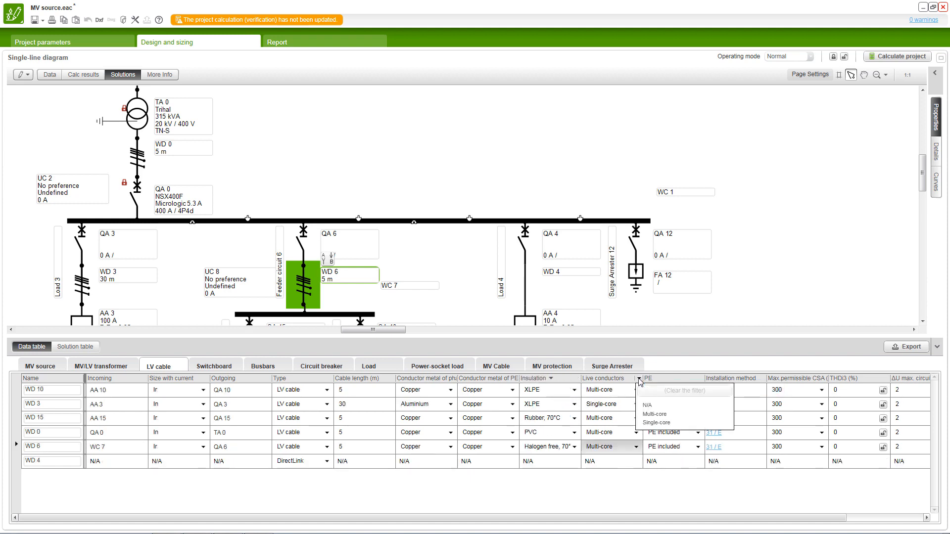
{"action": "left_click", "coordinate": [654, 414]}
{"action": "left_click", "coordinate": [659, 477]}
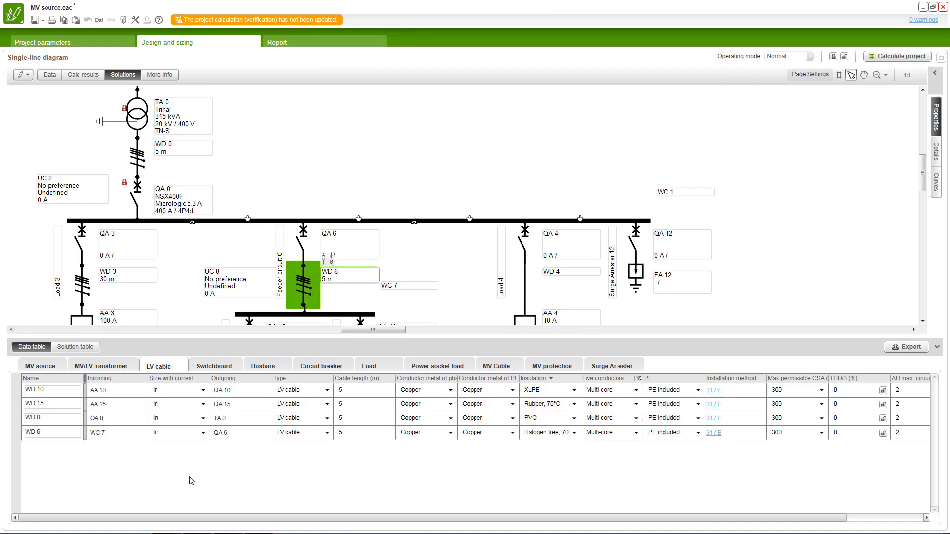
- Copy the XLPE insulation of cable WD 10 to cables WD 3, WD 15, WD 0 and WD 6 in the data table
{"action": "left_click", "coordinate": [19, 421]}
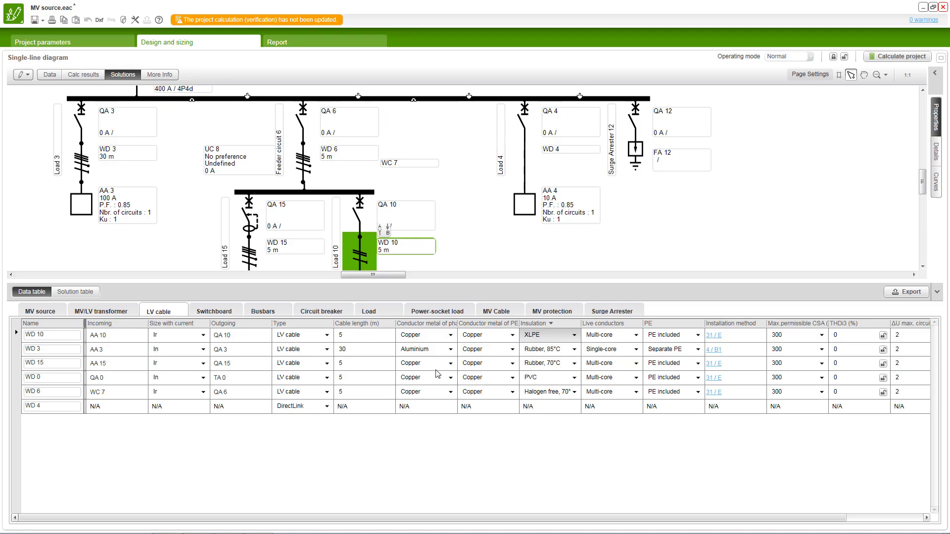
{"action": "key", "text": "ctrl+c"}
{"action": "left_click", "coordinate": [529, 351]}
{"action": "left_click", "coordinate": [528, 352]}
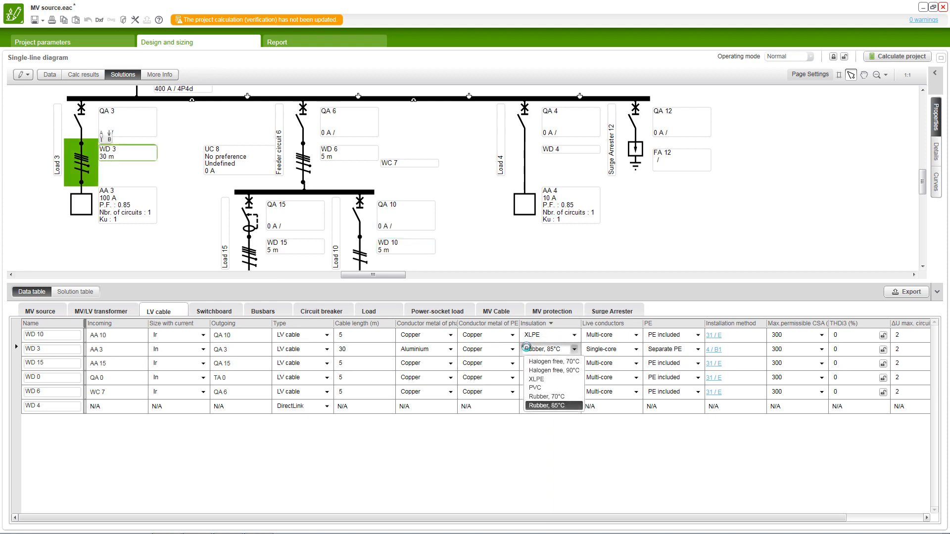
{"action": "left_click", "coordinate": [550, 404]}
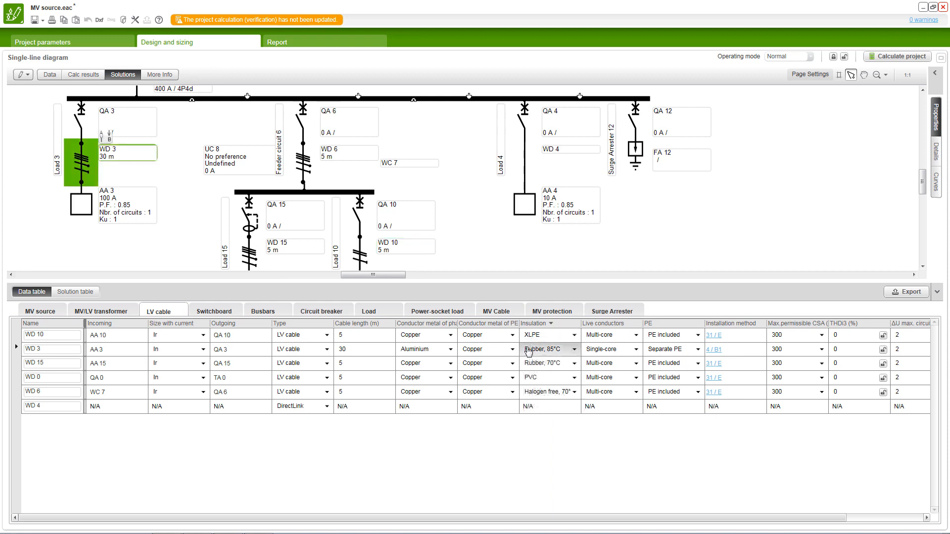
{"action": "left_click", "coordinate": [548, 410]}
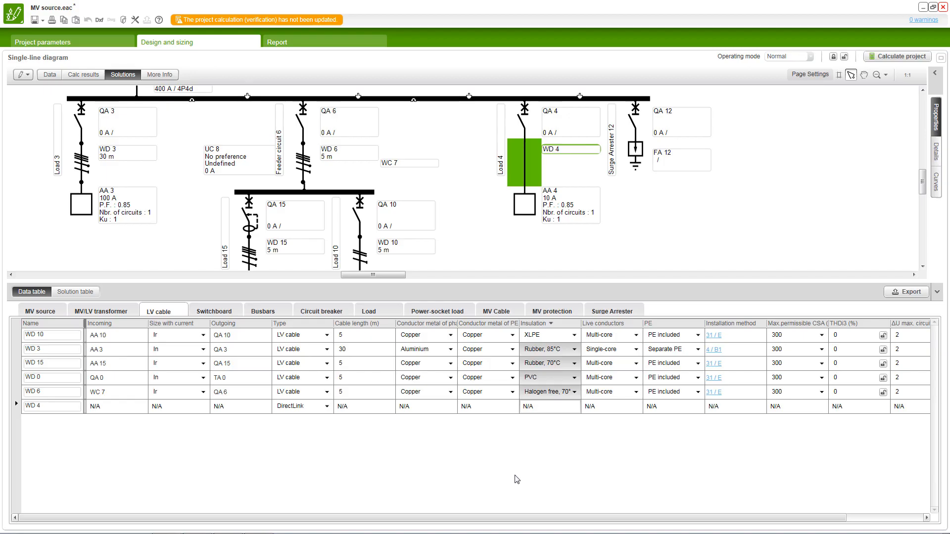
{"action": "key", "text": "ctrl+v"}
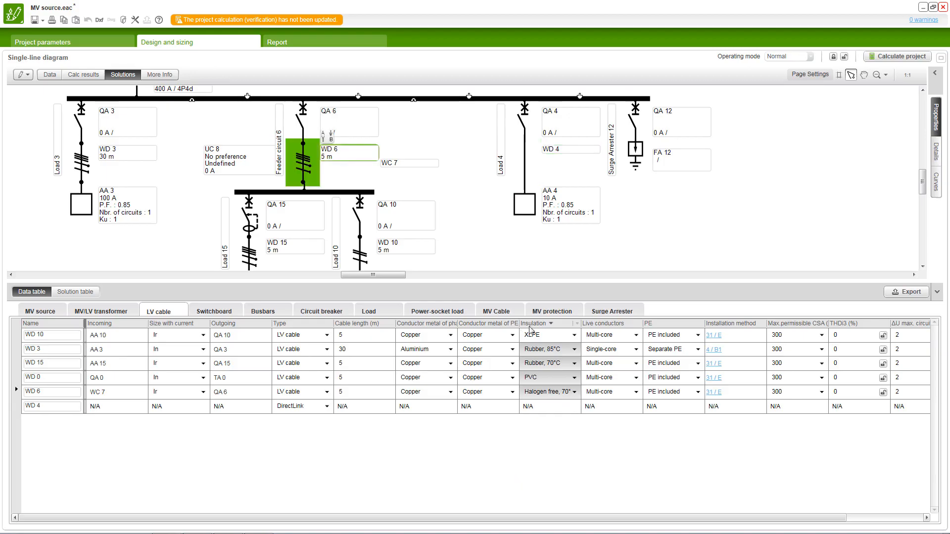
{"action": "key", "text": "ctrl+d"}
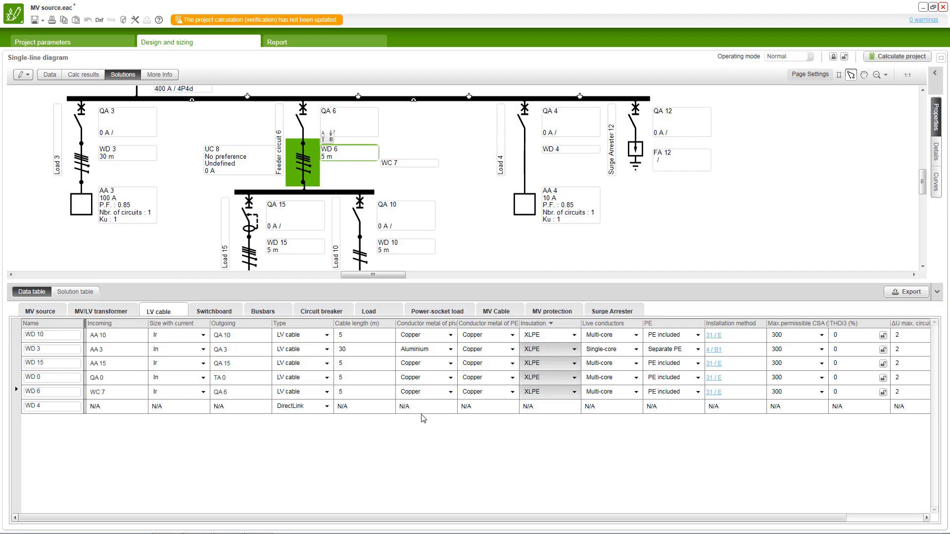
- Calculate the project and display the solution table
{"action": "left_click", "coordinate": [898, 55]}
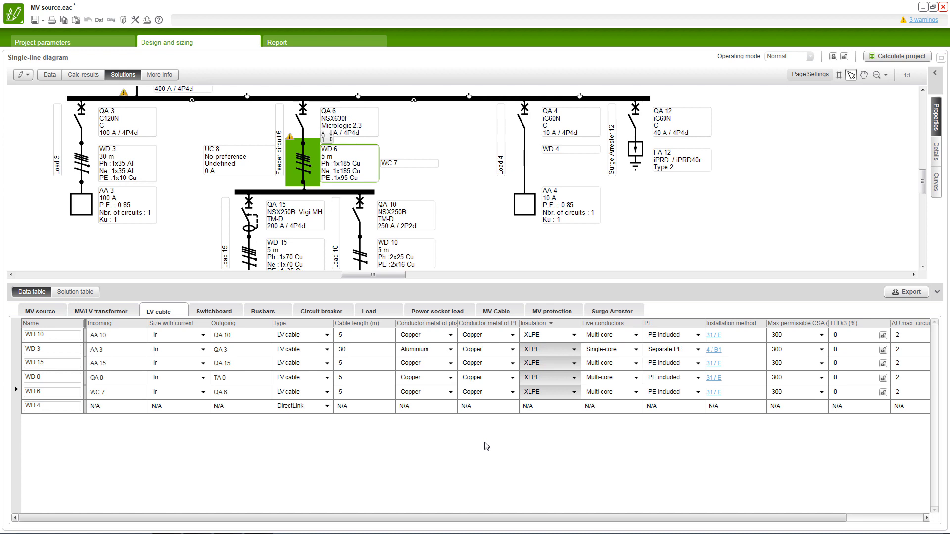
{"action": "left_click", "coordinate": [72, 294]}
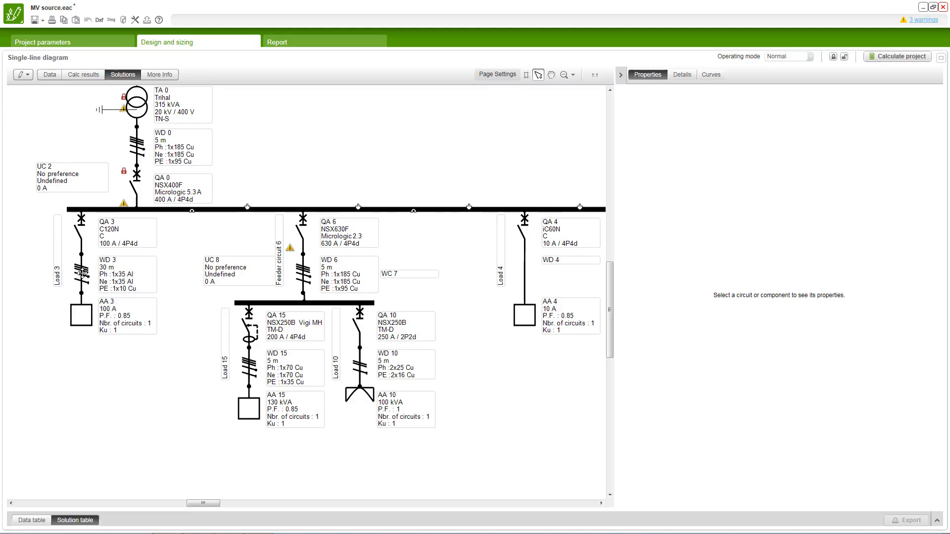
- Change circuit breaker QA 3 of Load 3 to a fuse with Diazed (DIN) technology
{"action": "left_click", "coordinate": [80, 224]}
{"action": "left_click", "coordinate": [79, 223]}
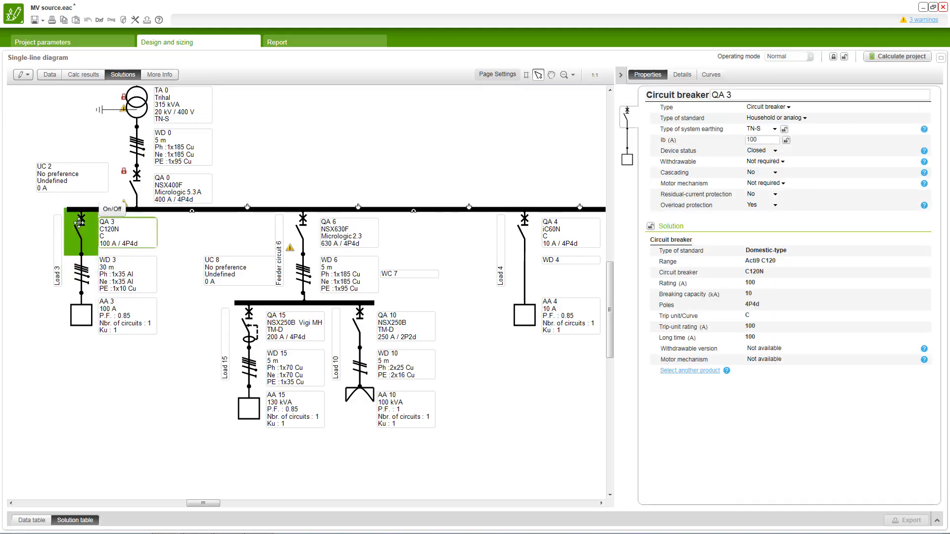
{"action": "left_click", "coordinate": [786, 107]}
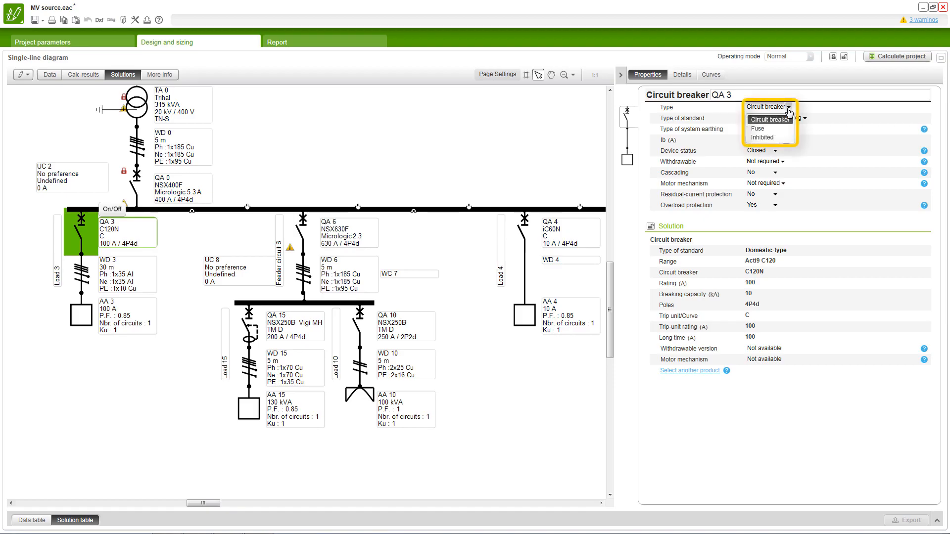
{"action": "left_click", "coordinate": [764, 129]}
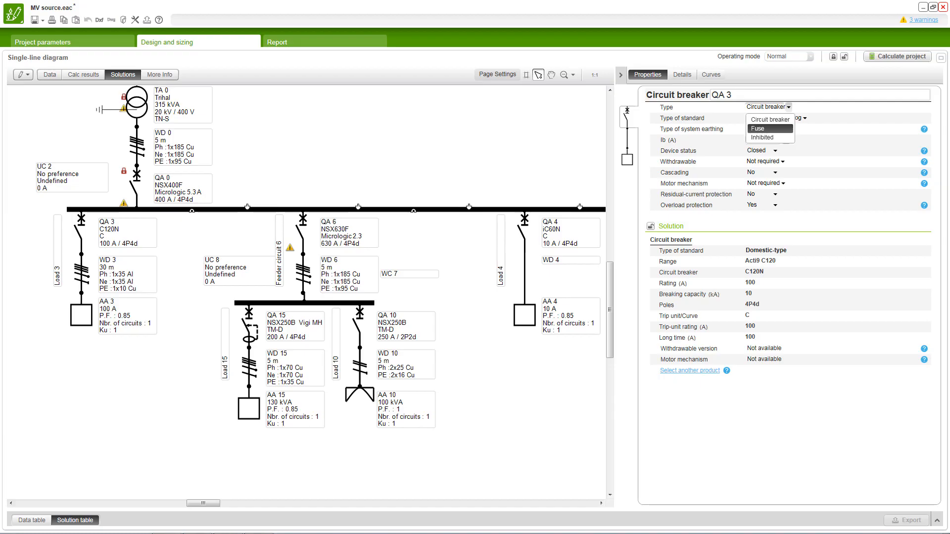
{"action": "left_click", "coordinate": [765, 129]}
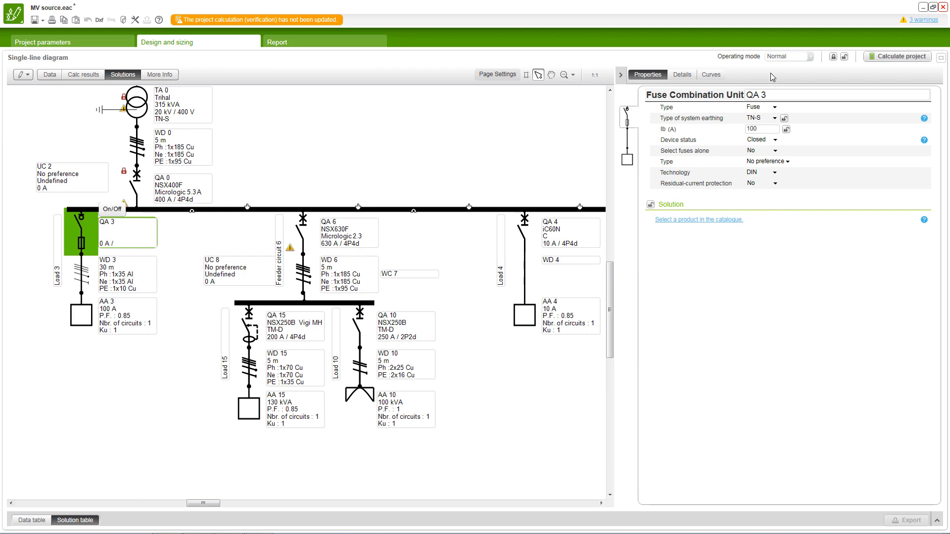
{"action": "left_click", "coordinate": [775, 173]}
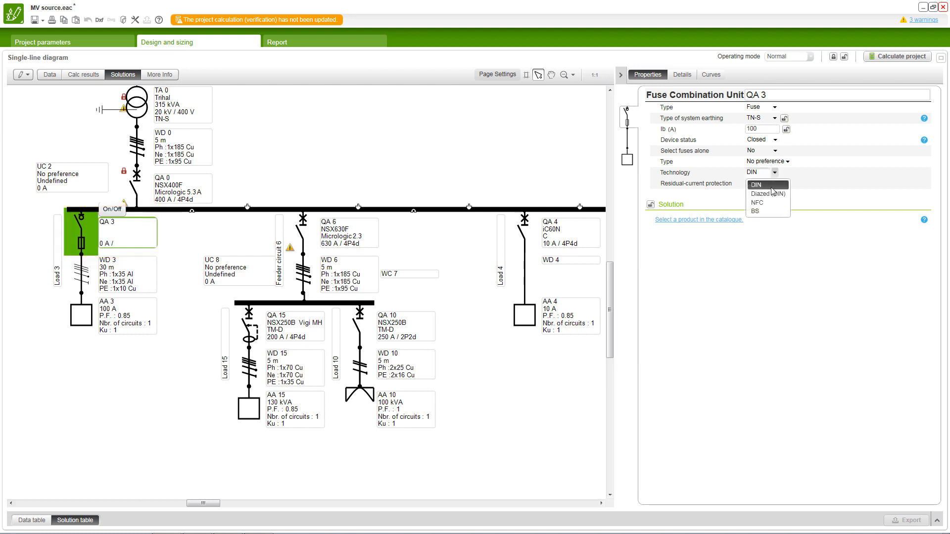
{"action": "left_click", "coordinate": [768, 194]}
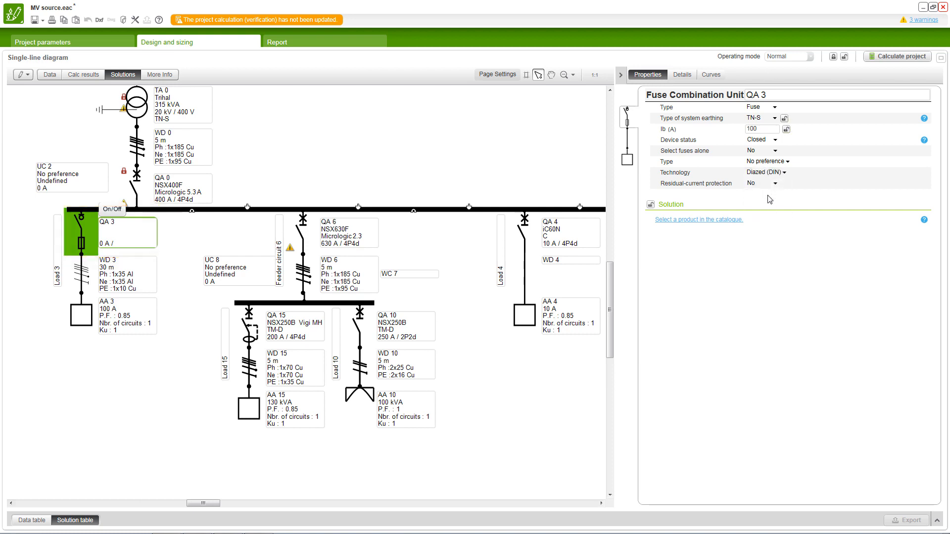
- Set QA 3's type to Circuit breaker and its type of standard to Household or analog
{"action": "left_click", "coordinate": [775, 107]}
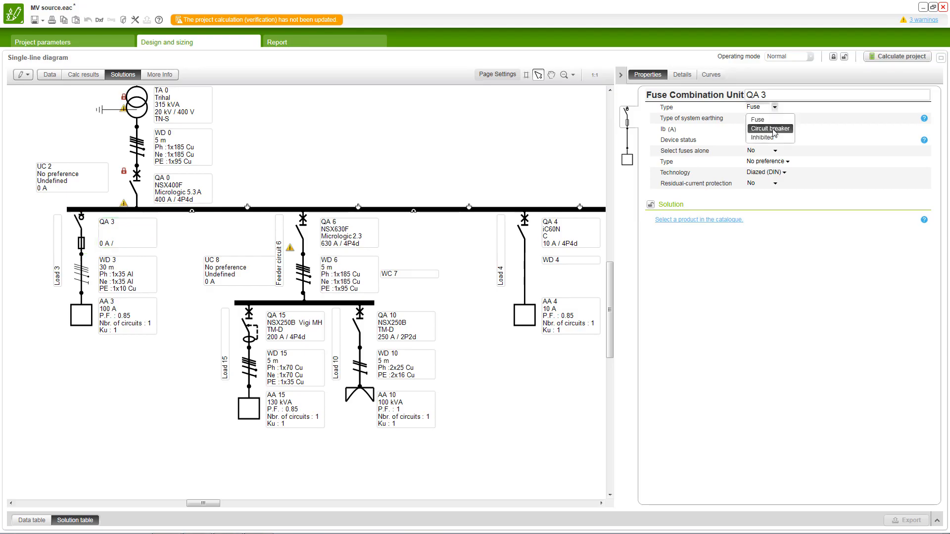
{"action": "left_click", "coordinate": [772, 130]}
{"action": "left_click", "coordinate": [774, 118]}
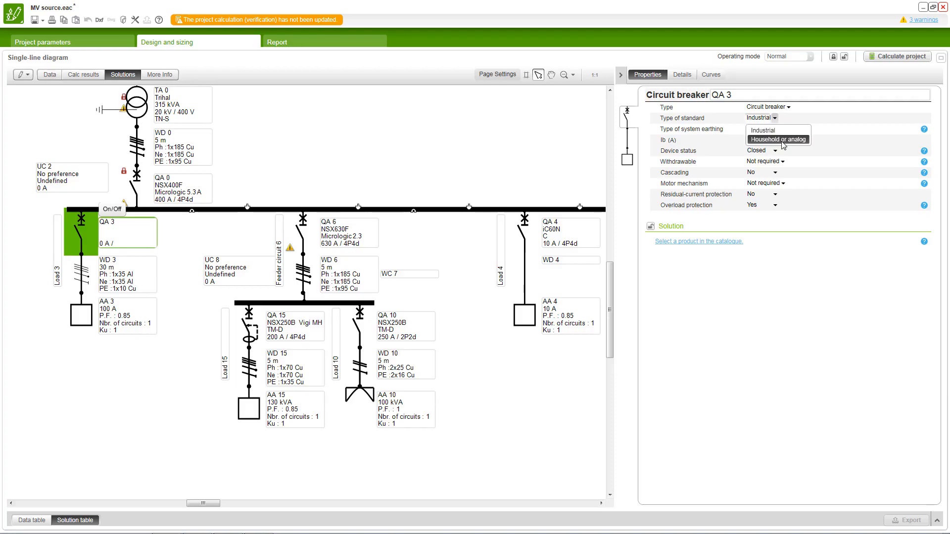
{"action": "left_click", "coordinate": [782, 141]}
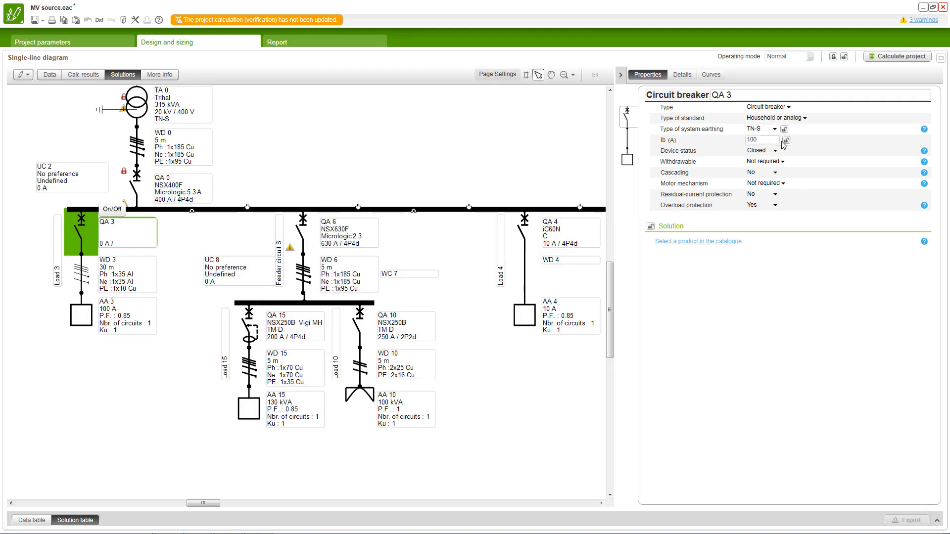
- Enable residual-current protection on circuit breaker QA 3 of Load 3
{"action": "left_click", "coordinate": [775, 205]}
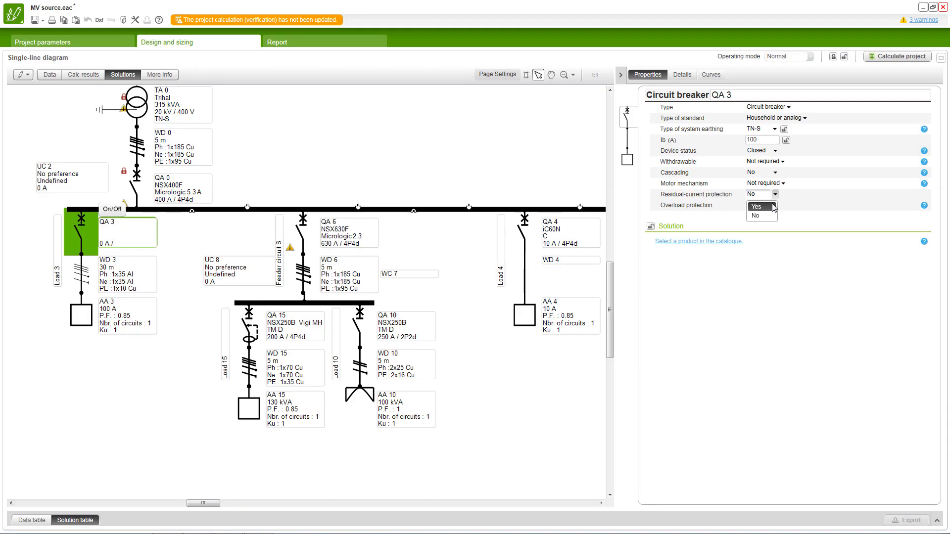
{"action": "left_click", "coordinate": [773, 208]}
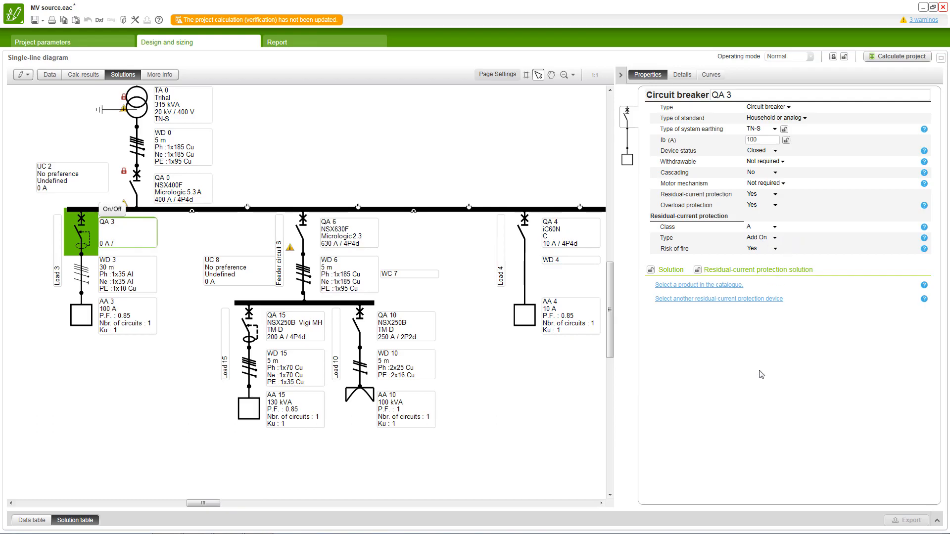
- Set the type of circuit breaker QA 15 in Load 15 to Inhibited and calculate the project
{"action": "left_click", "coordinate": [252, 317]}
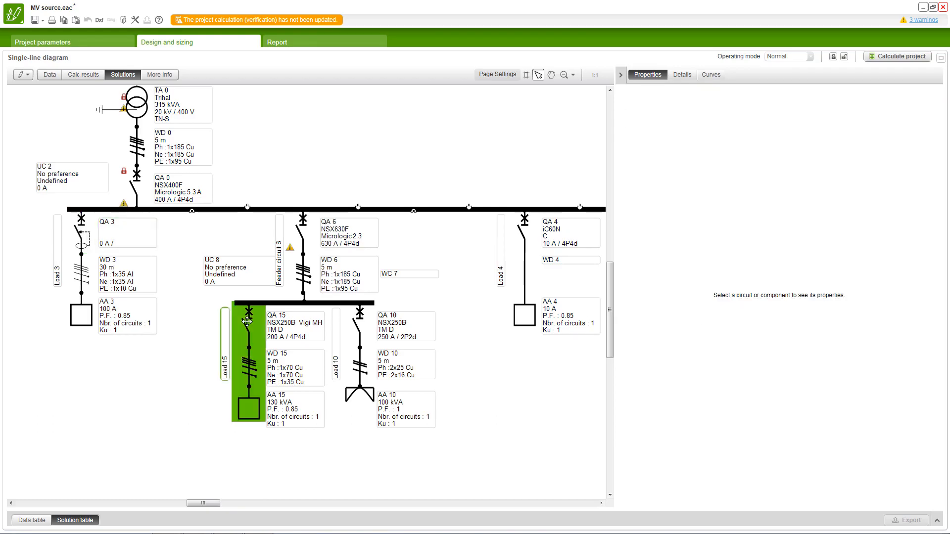
{"action": "left_click", "coordinate": [252, 317]}
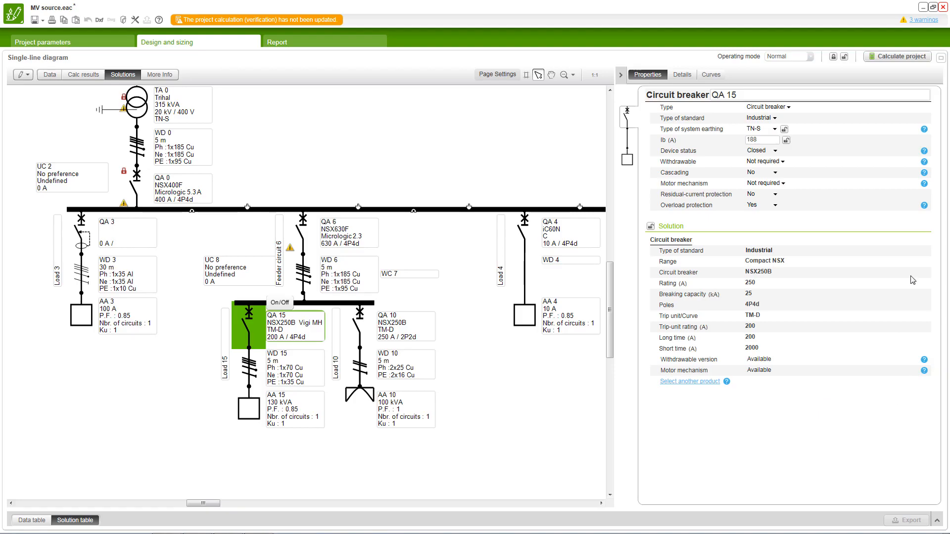
{"action": "left_click", "coordinate": [788, 107]}
{"action": "left_click", "coordinate": [775, 138]}
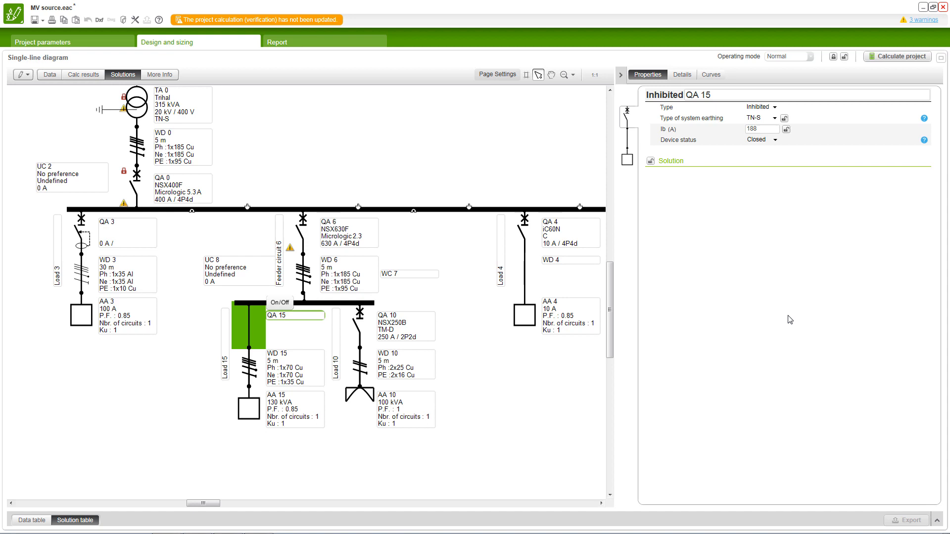
{"action": "left_click", "coordinate": [909, 57]}
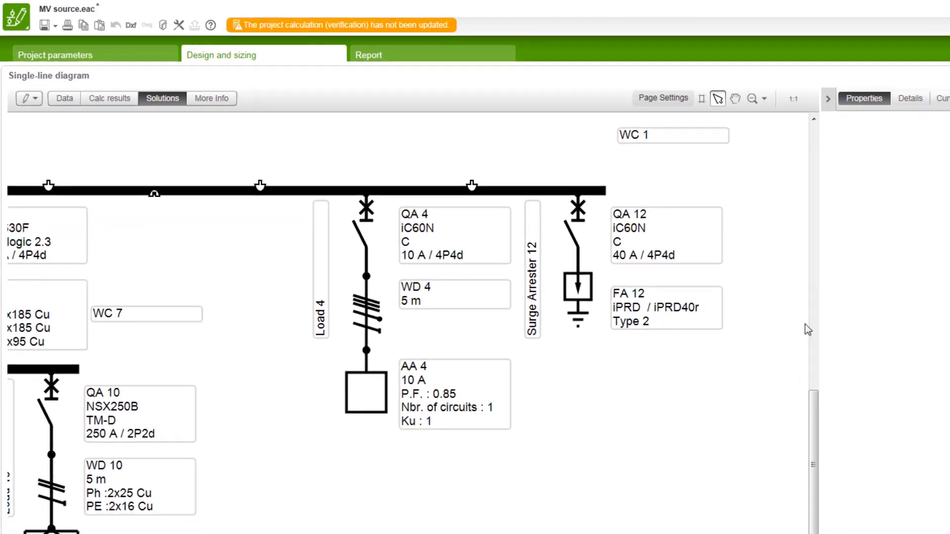
- Change the type of LV cable WD 4 in the Load 4 circuit to DirectLink
{"action": "left_click", "coordinate": [378, 307]}
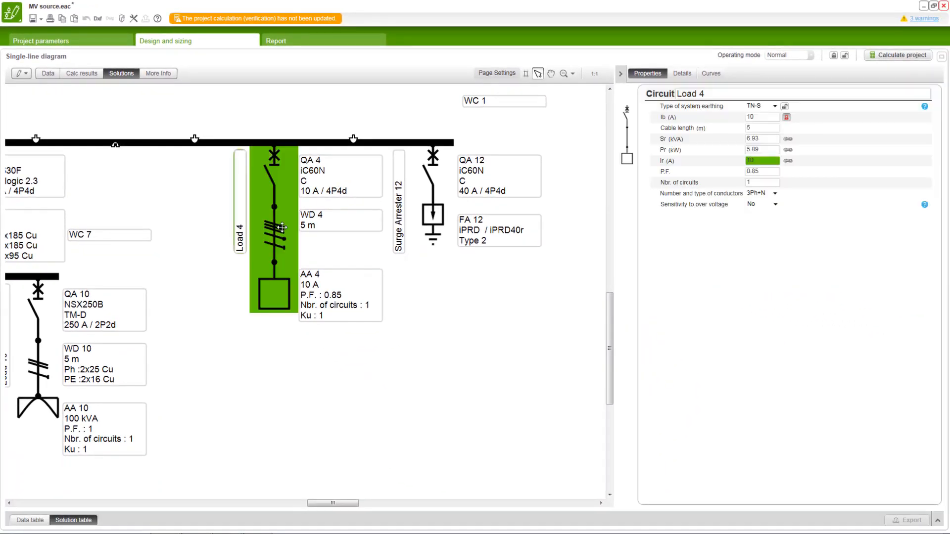
{"action": "left_click", "coordinate": [282, 227]}
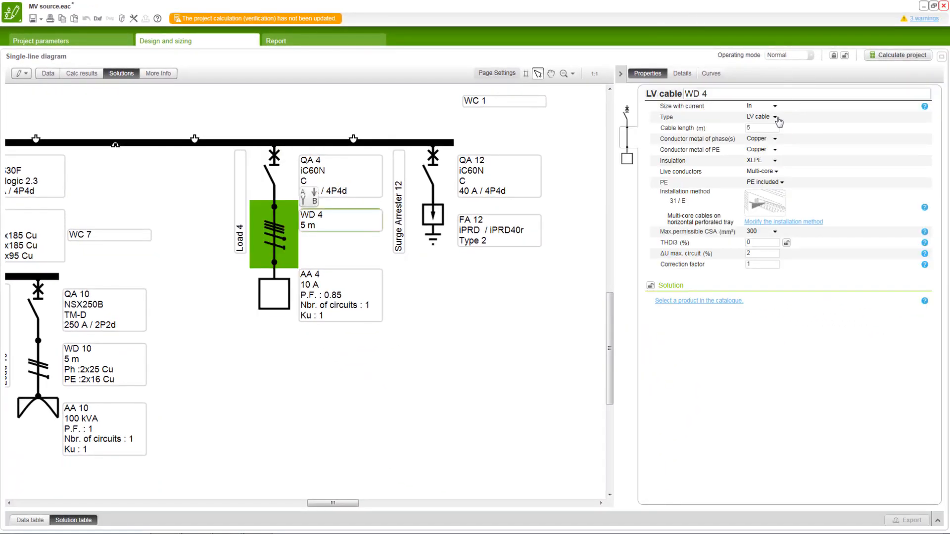
{"action": "left_click", "coordinate": [775, 117]}
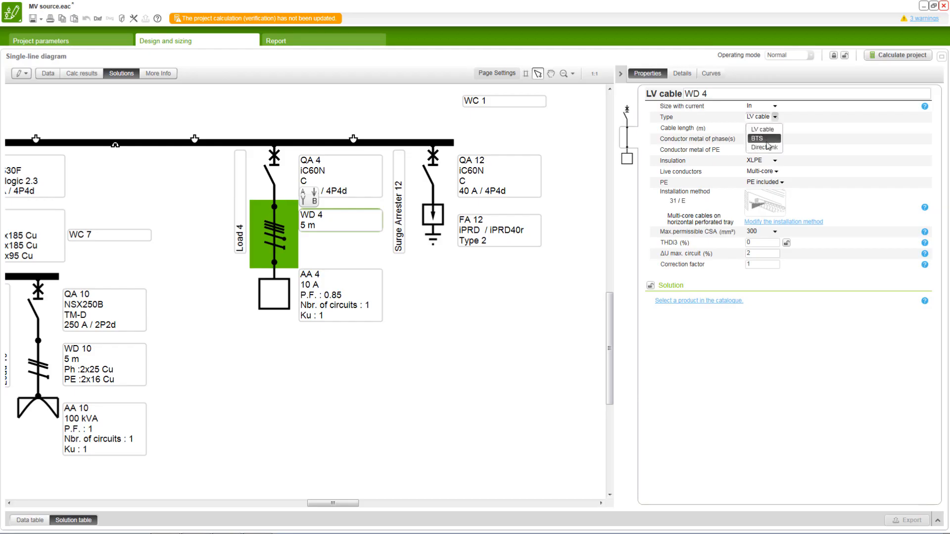
{"action": "left_click", "coordinate": [765, 147]}
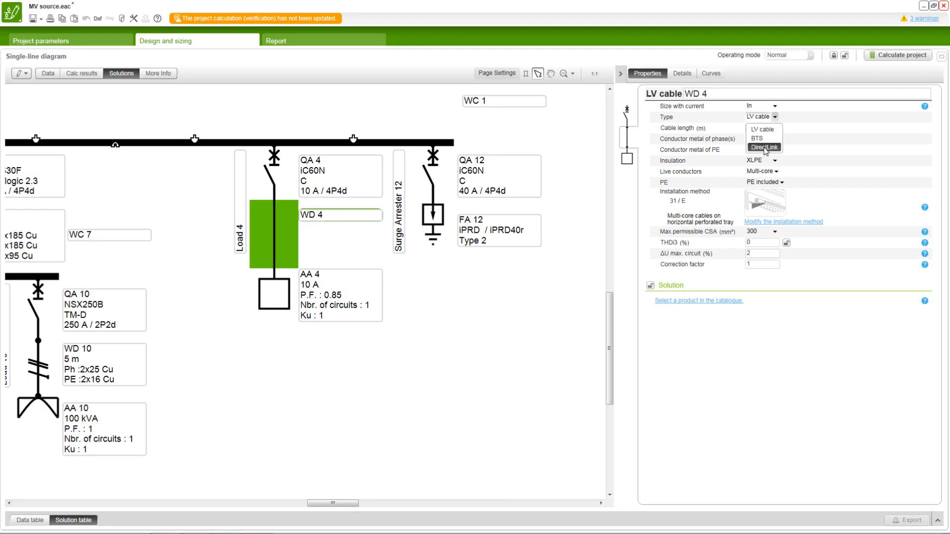